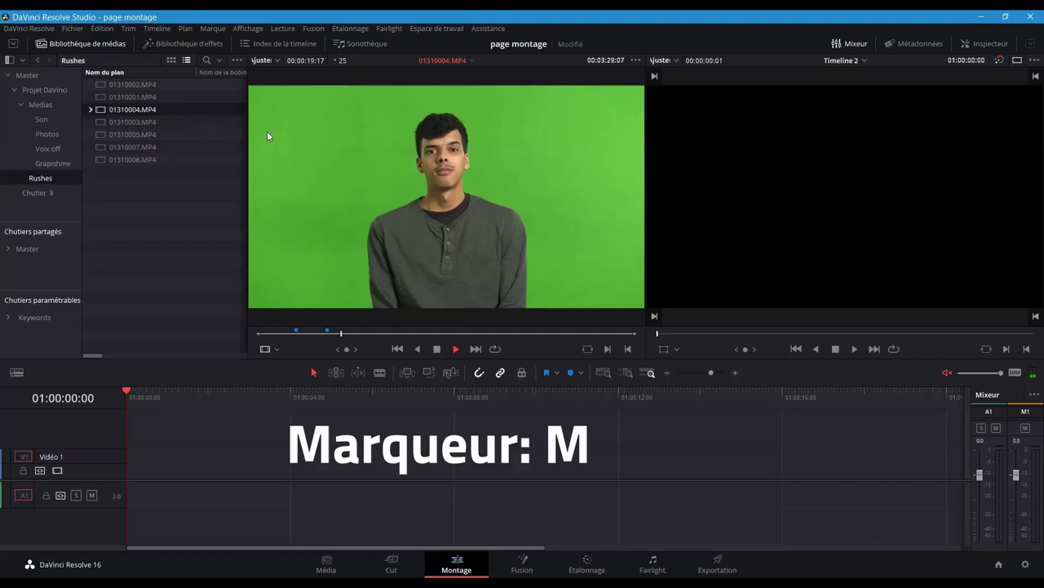
Add two more markers to the playing source clip 01310004.MP4 and stop playback
key(m)
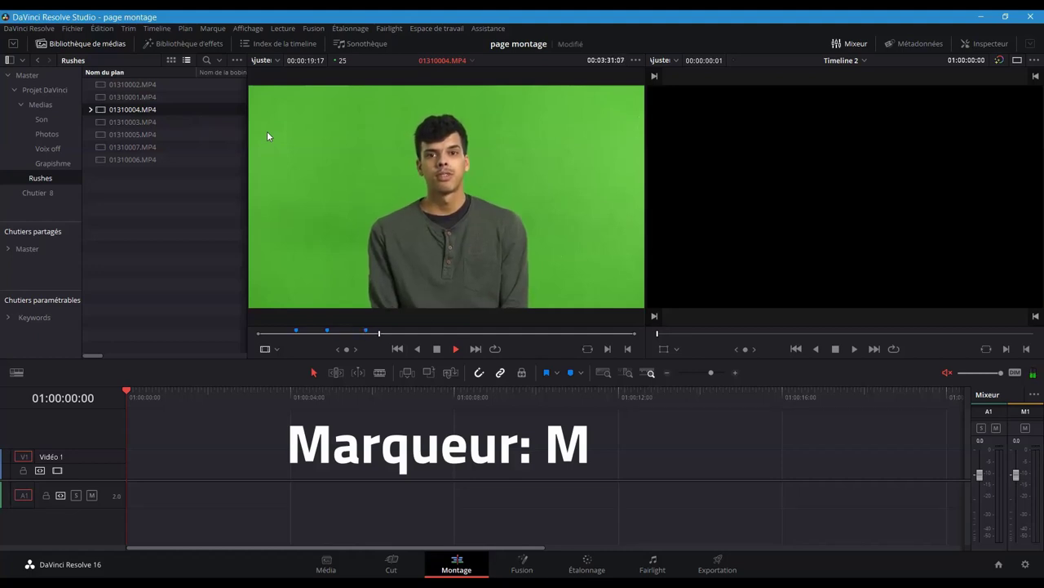
key(m)
key(space)
Add a marker at 00:03:26:09 in the source clip and set its colour to red
click(285, 333)
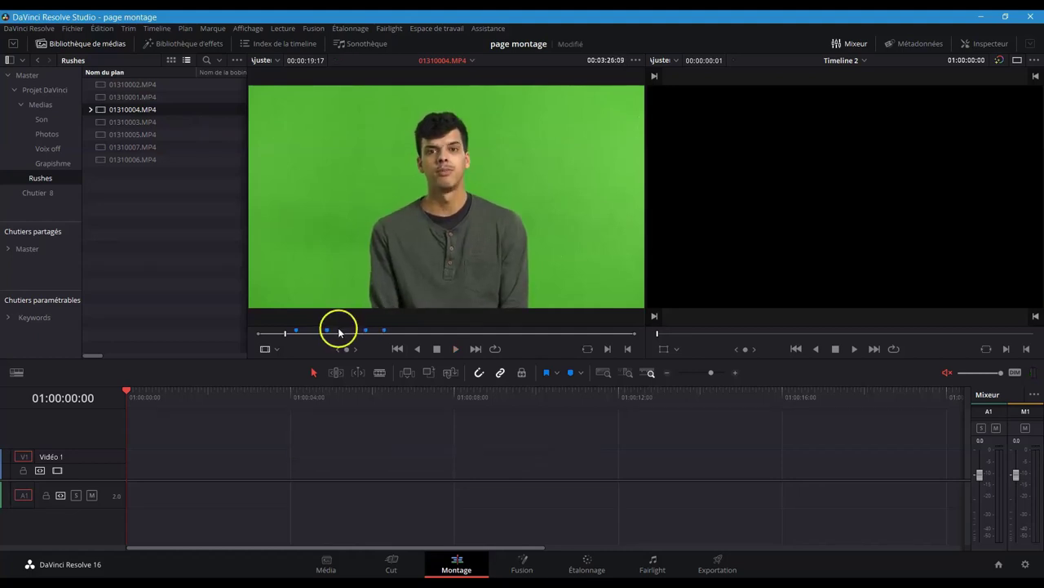
click(327, 331)
key(ctrl+m)
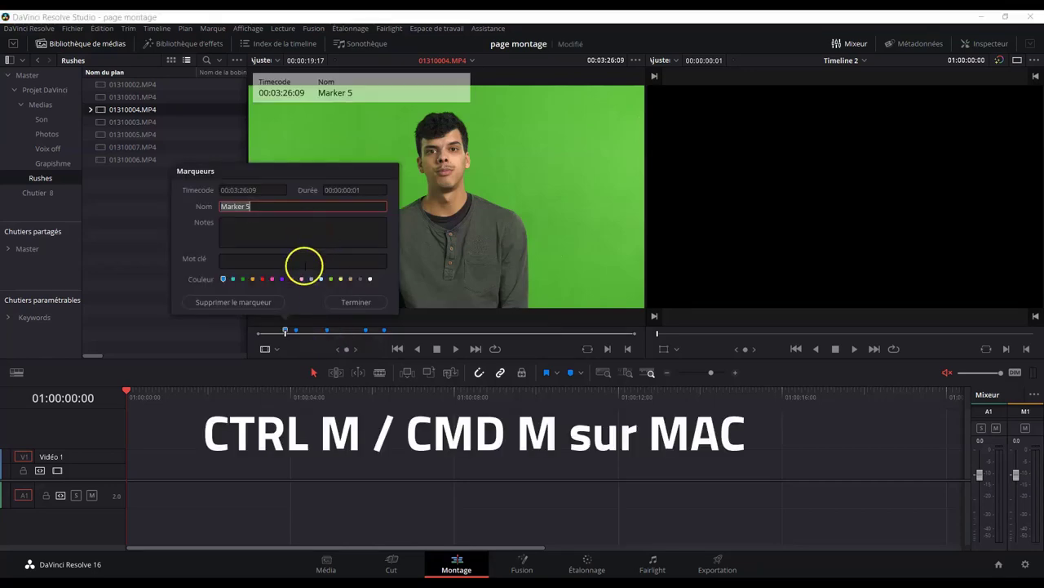
click(262, 279)
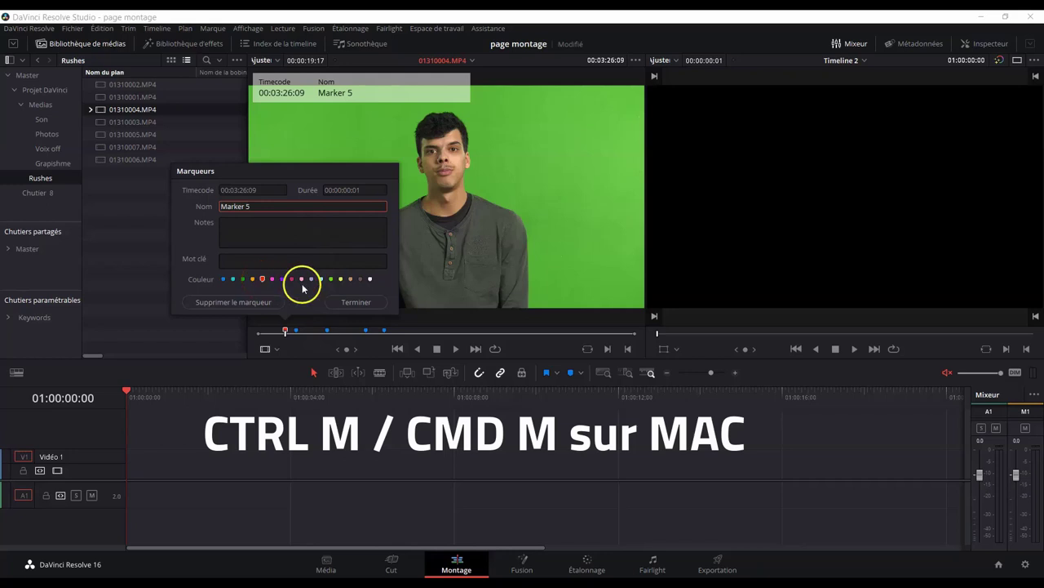
click(356, 304)
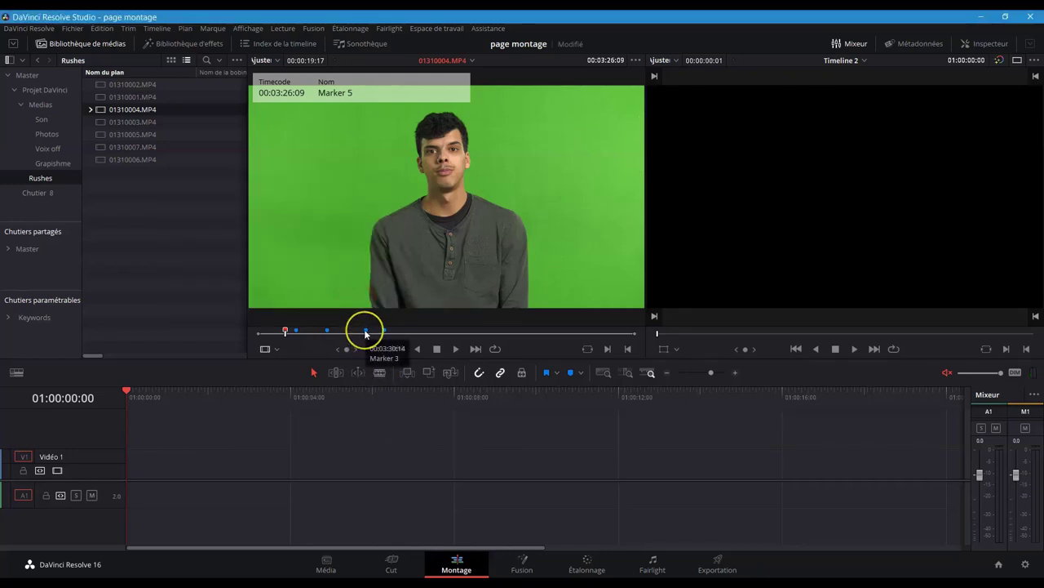
Delete the source clip's marker at 00:03:30:14 and stretch the last marker into a duration marker about 00:00:05:11 long
click(365, 331)
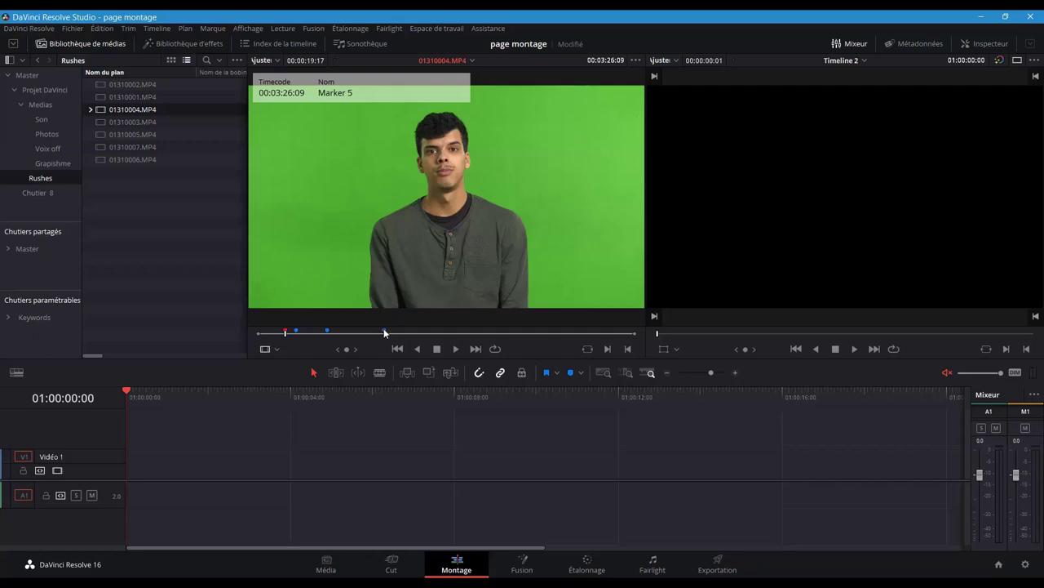
drag(384, 331, 488, 333)
click(390, 328)
click(456, 333)
Set the source clip's in and out points from the duration marker's extent
click(213, 28)
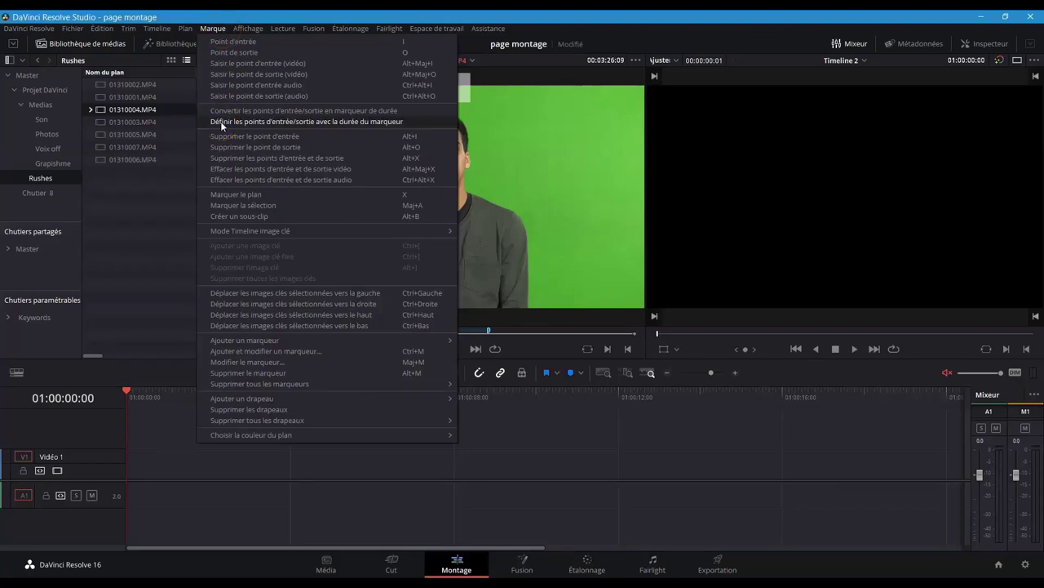
click(490, 336)
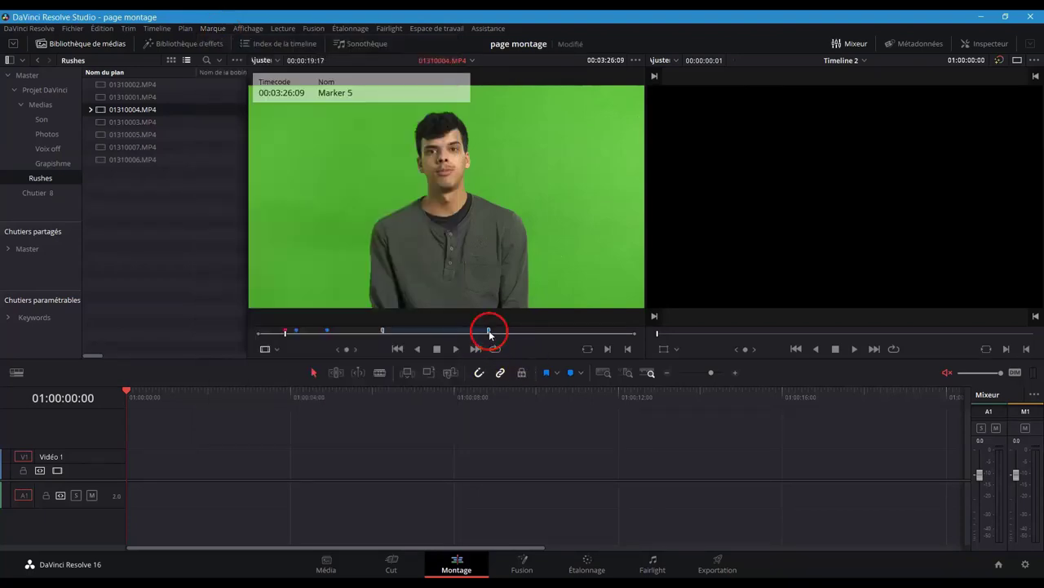
right_click(457, 334)
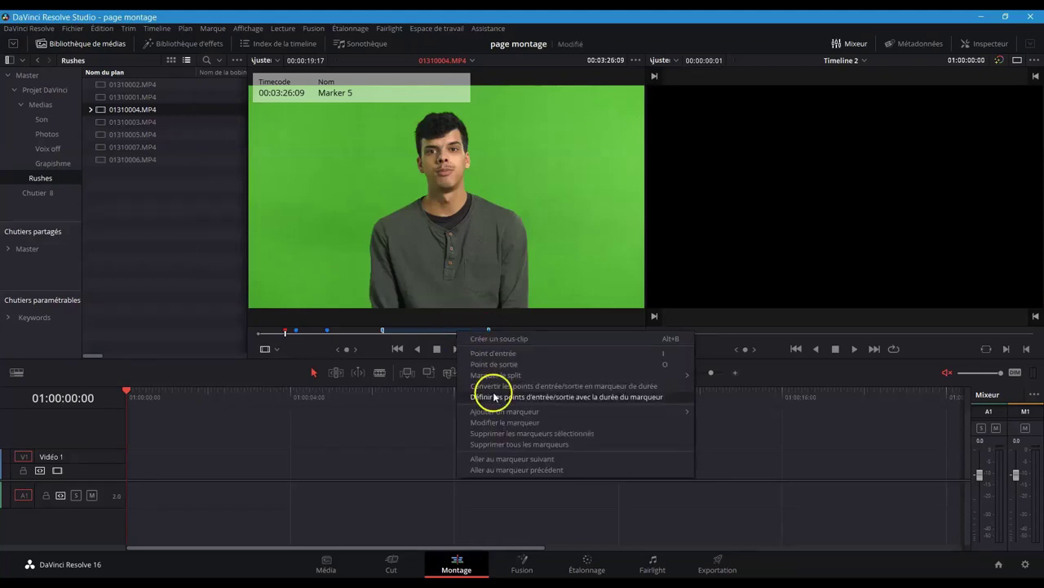
click(495, 397)
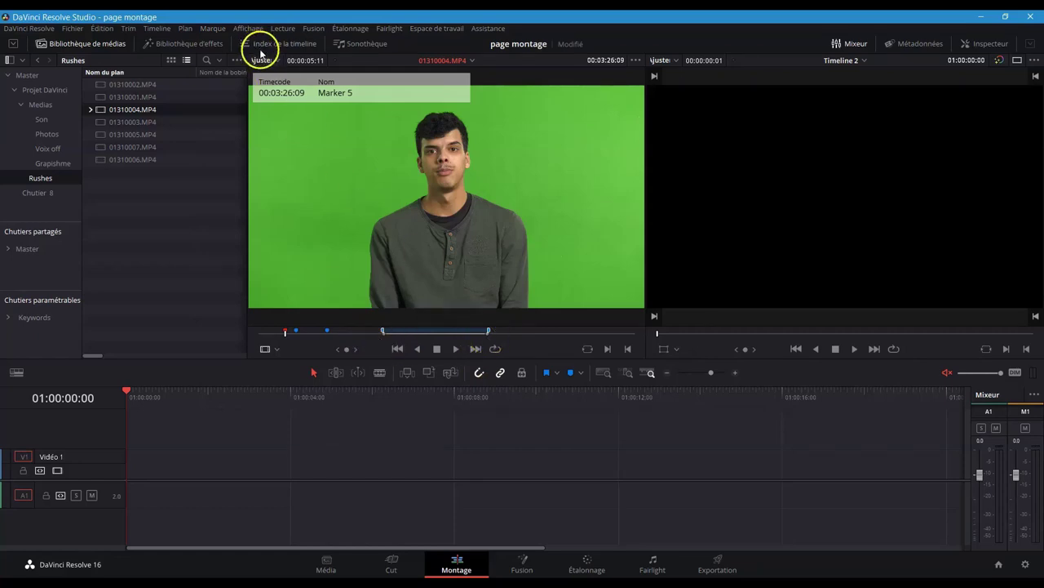
Turn off the display of marker information in the source viewer
click(291, 94)
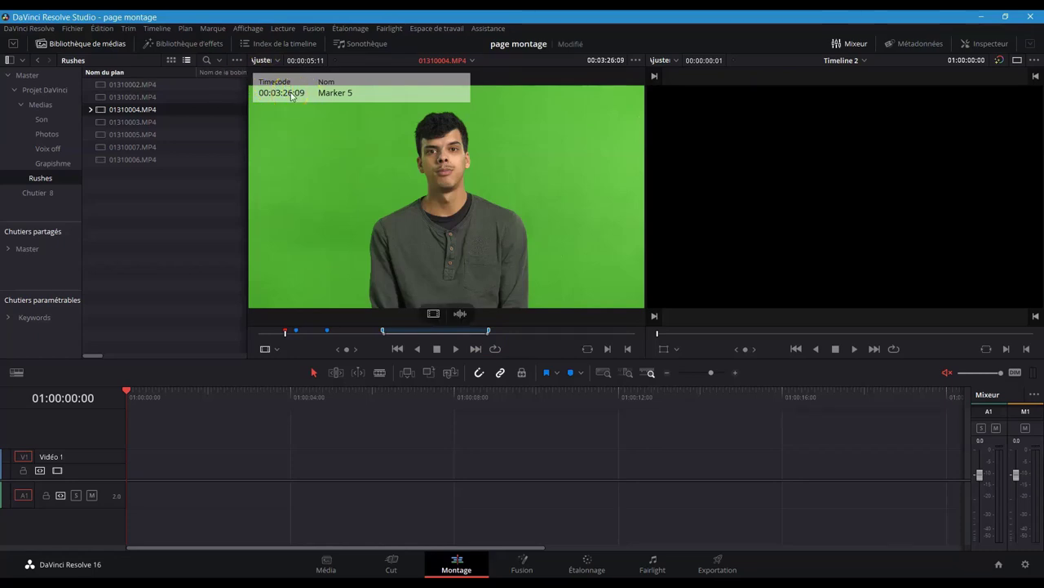
click(635, 61)
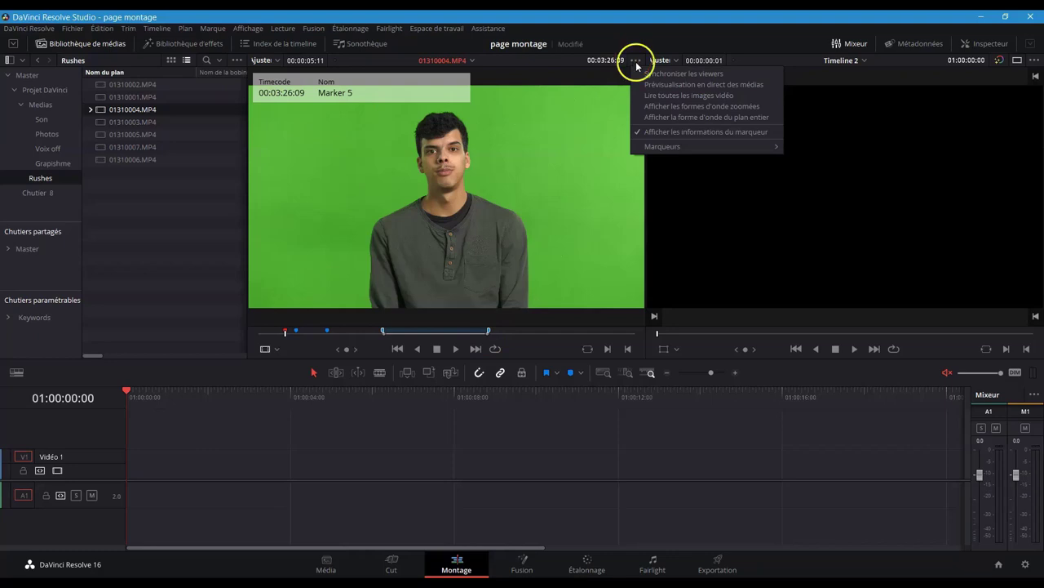
click(655, 131)
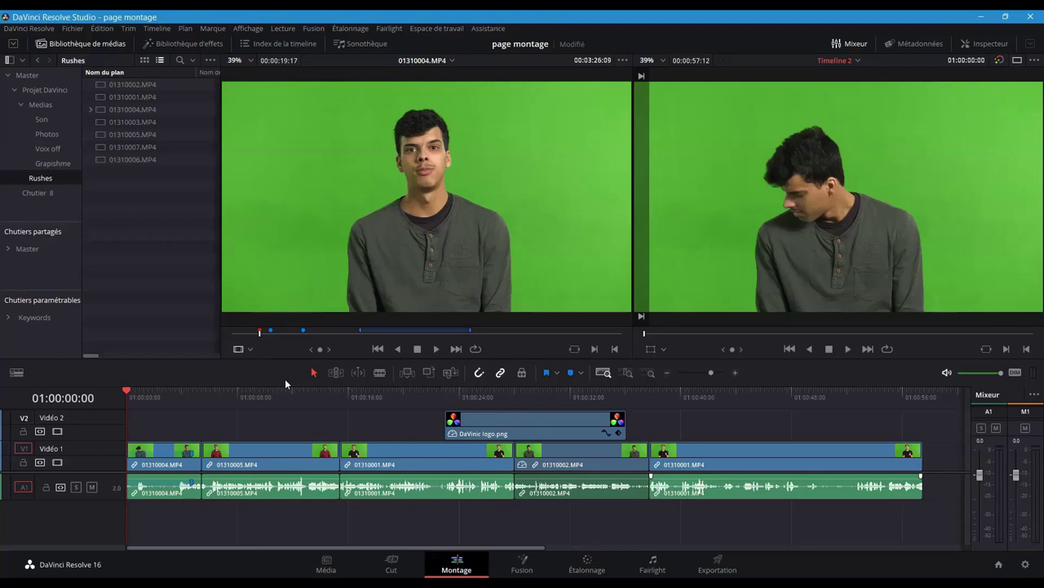
click(448, 373)
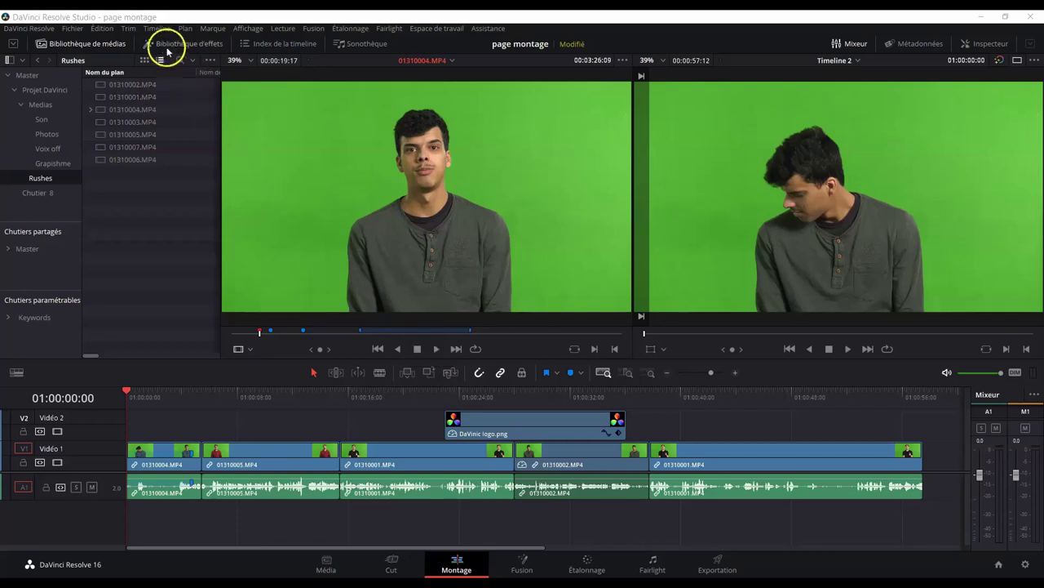
click(101, 29)
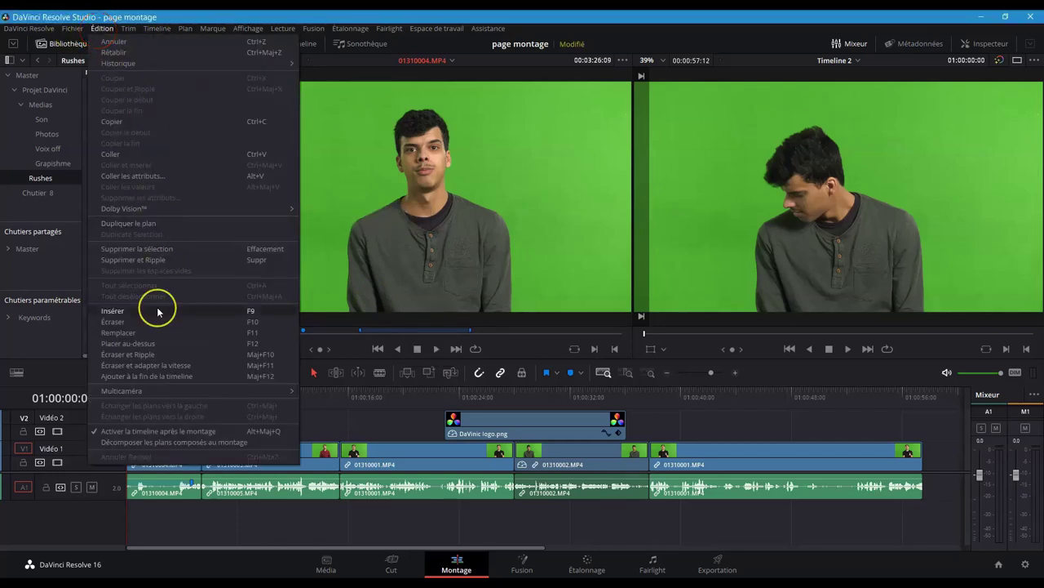
click(153, 375)
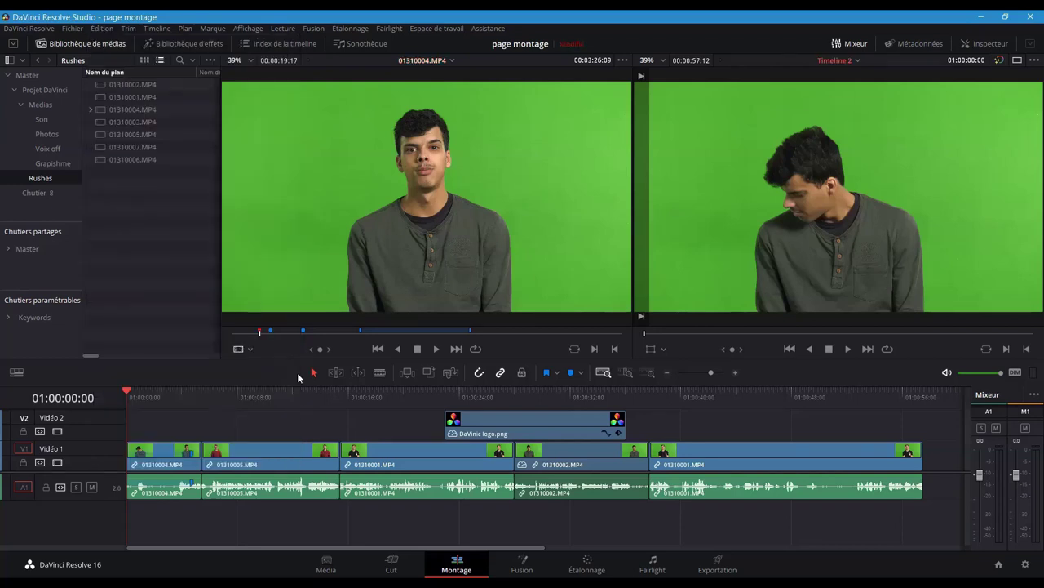
click(407, 373)
Try inserting source clip 01310004.MP4 into the timeline at 01:00:18:14 and undo the insertion
click(384, 396)
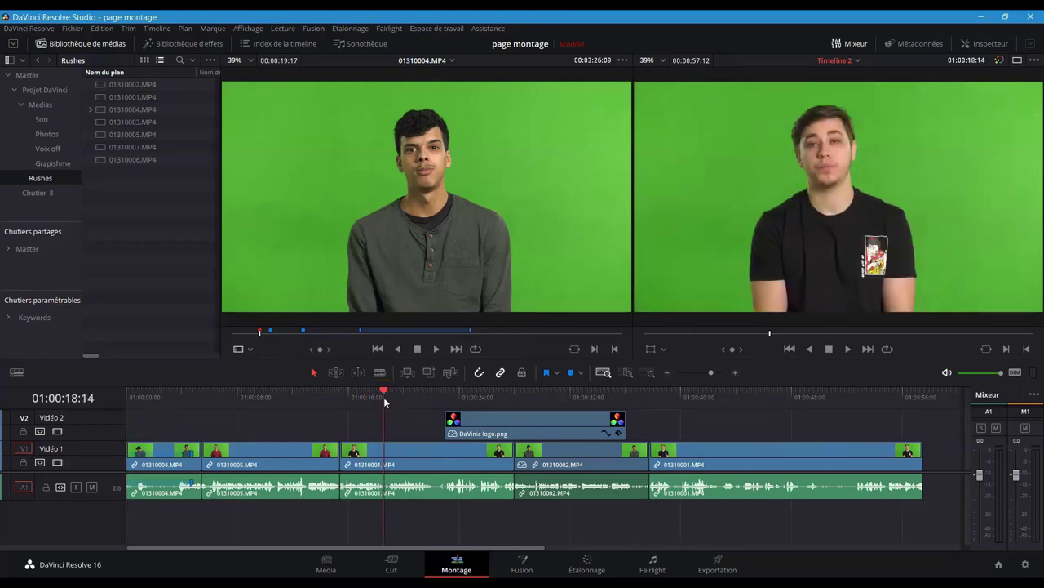
key(F9)
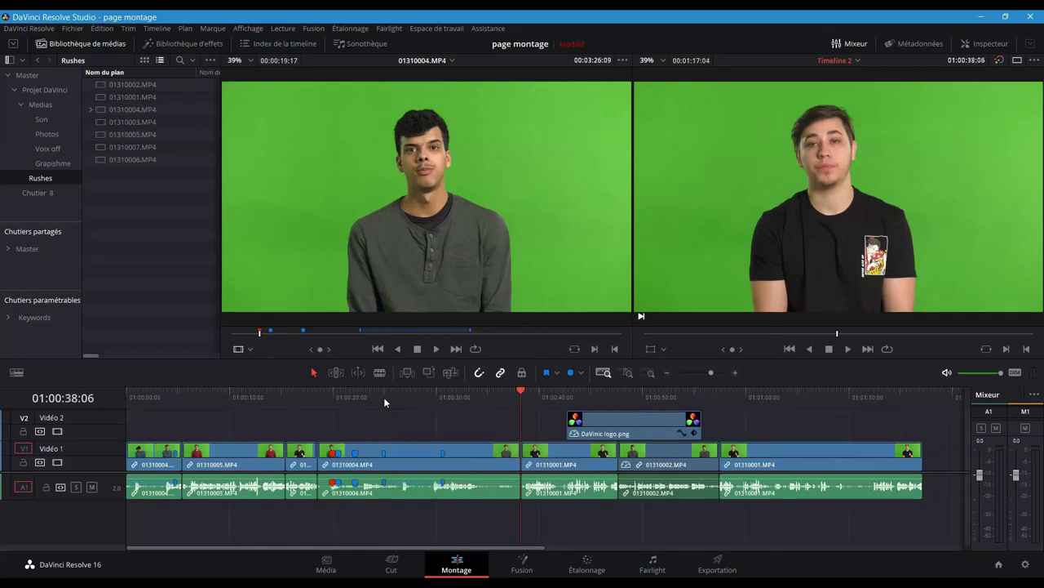
key(ctrl+z)
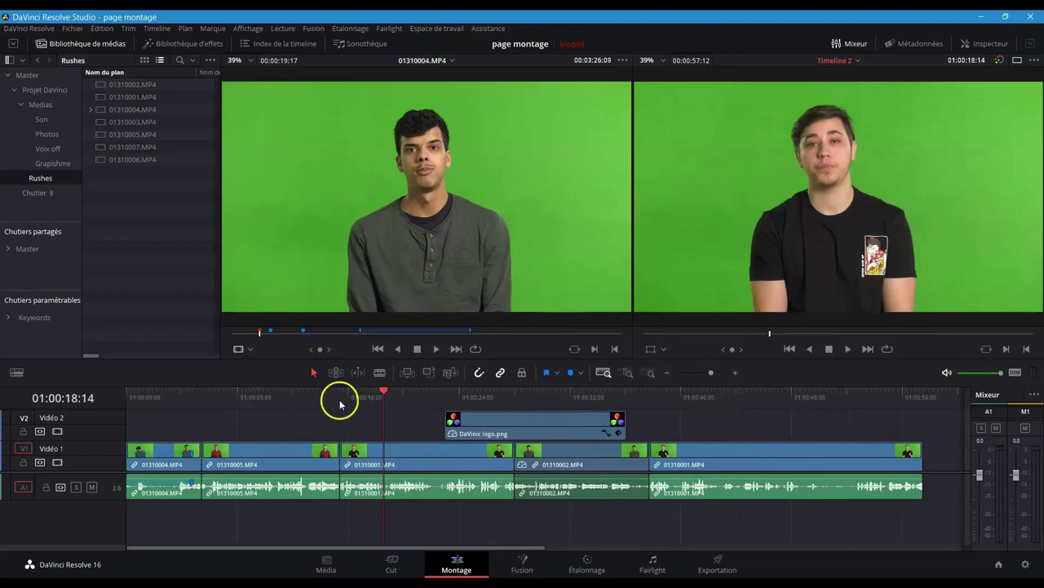
Turn off automatic track selection on Vidéo 2 and insert source clip 01310004.MP4 at 01:00:18:14
click(37, 433)
key(F9)
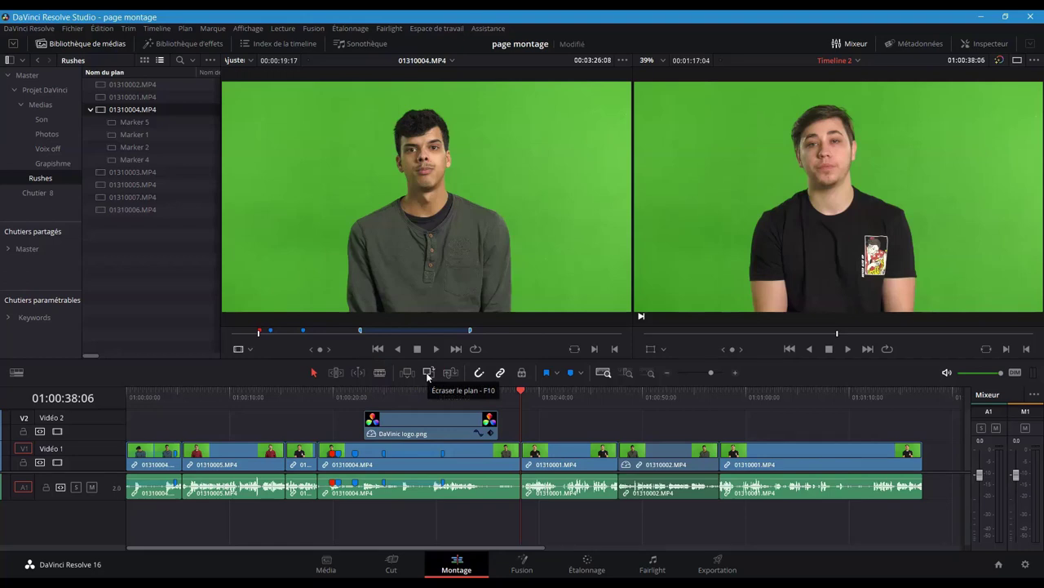
Limit source clip 01310004.MP4 to its duration marker by setting in and out points from the marker's duration
click(426, 332)
right_click(426, 332)
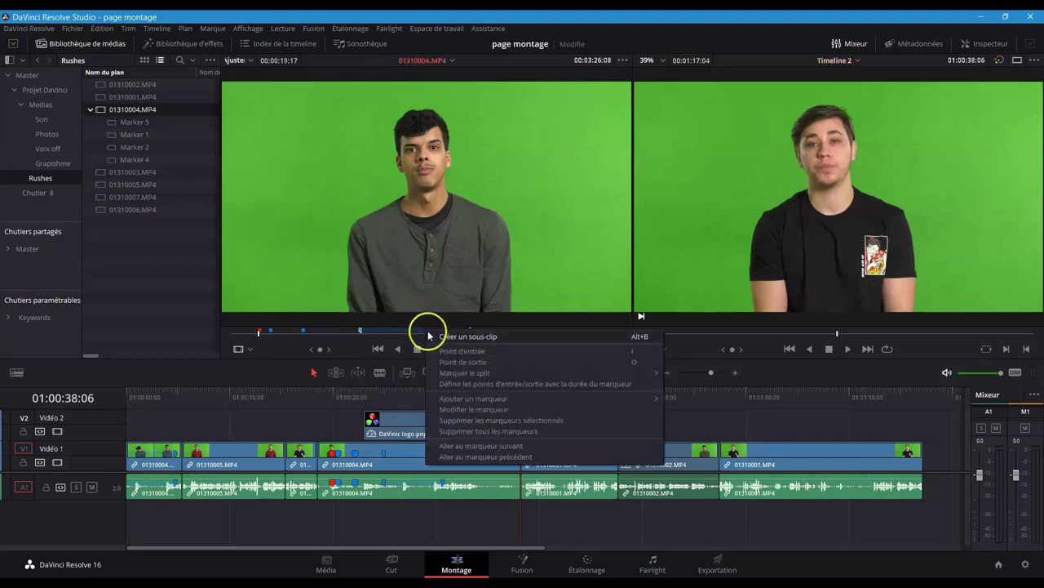
click(469, 384)
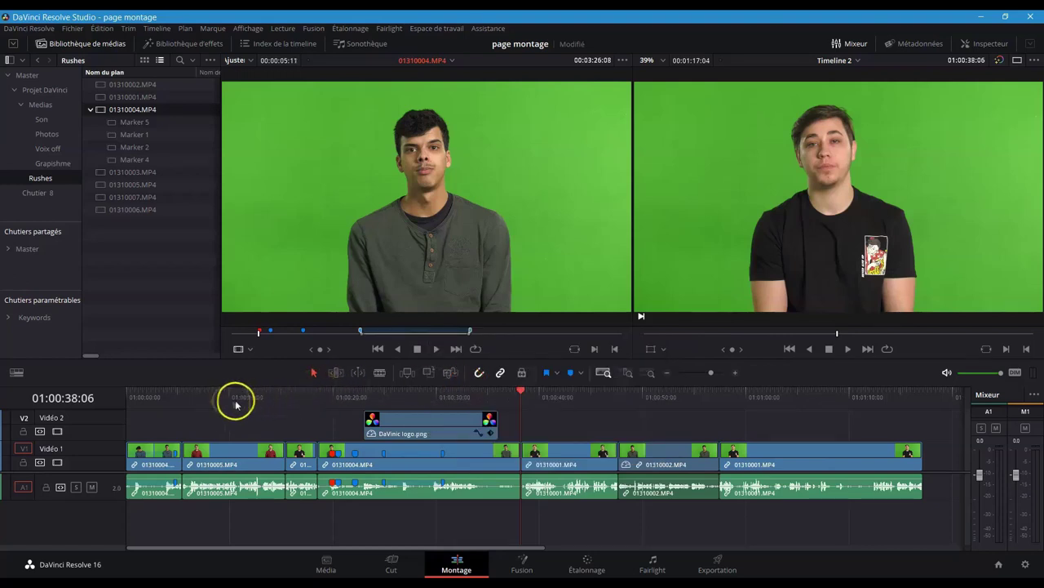
Insert the marked section of the source clip into the timeline at 01:00:07:22
click(208, 404)
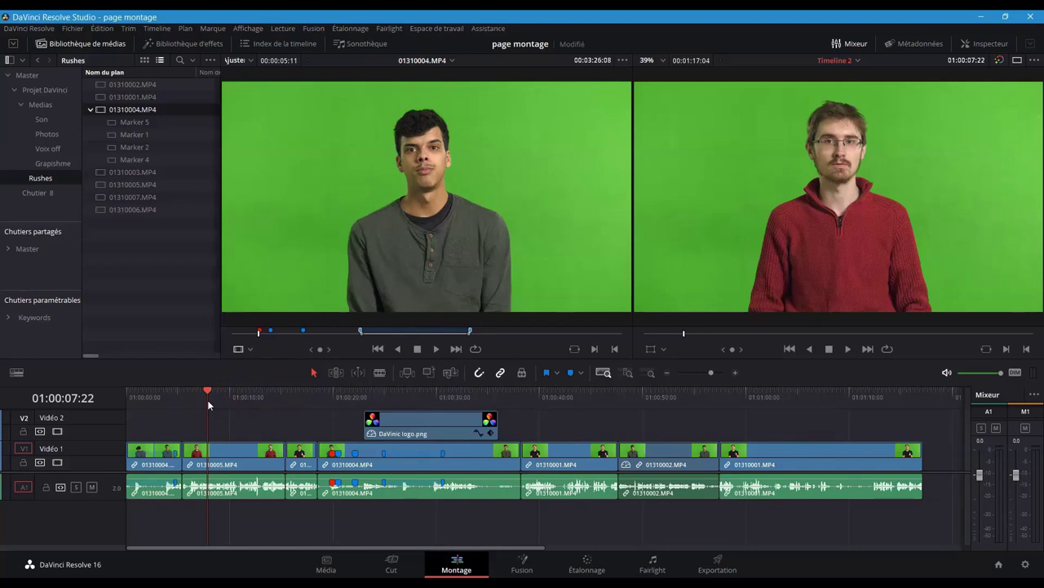
key(F9)
click(321, 419)
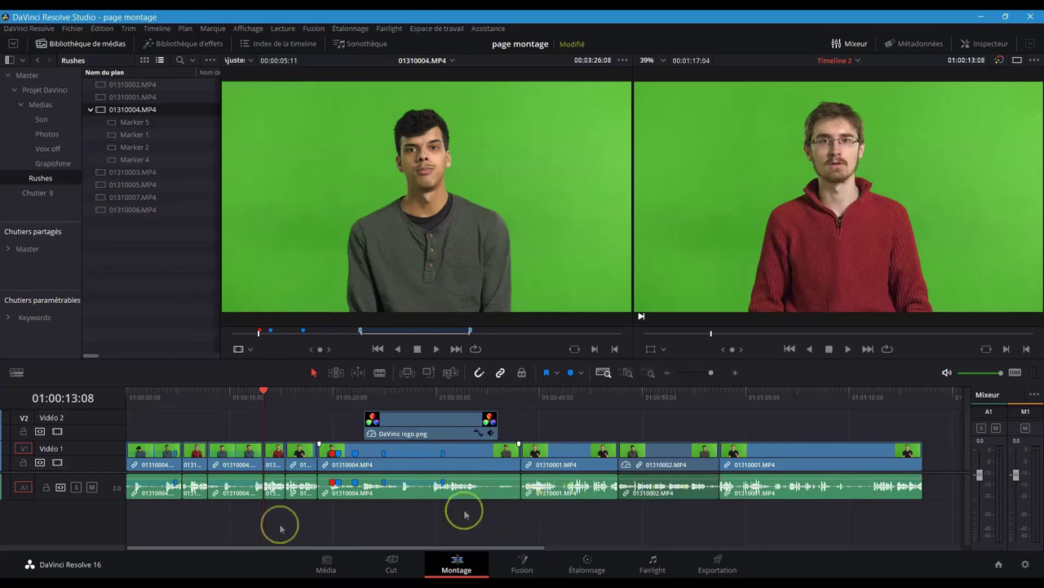
Try switching off the A1 audio destination, and place the playhead at the start of clip 01310001.MP4 at 01:00:38:06
click(24, 488)
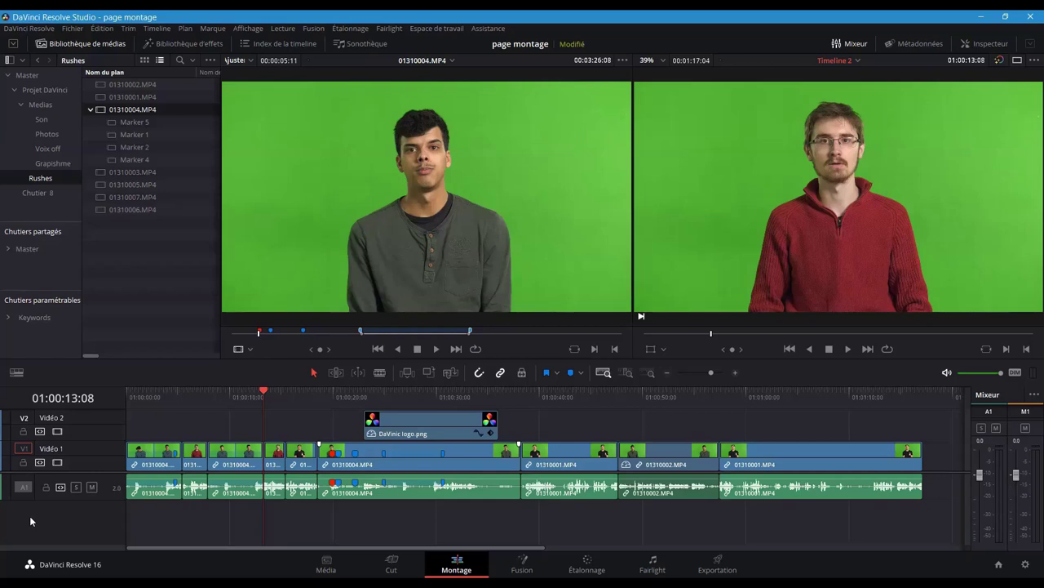
click(461, 537)
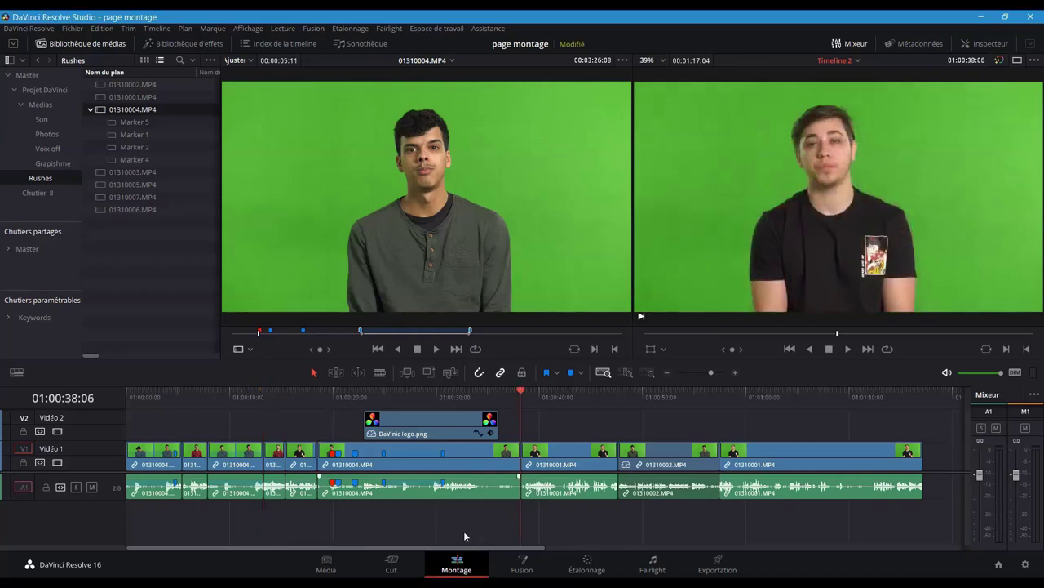
click(545, 463)
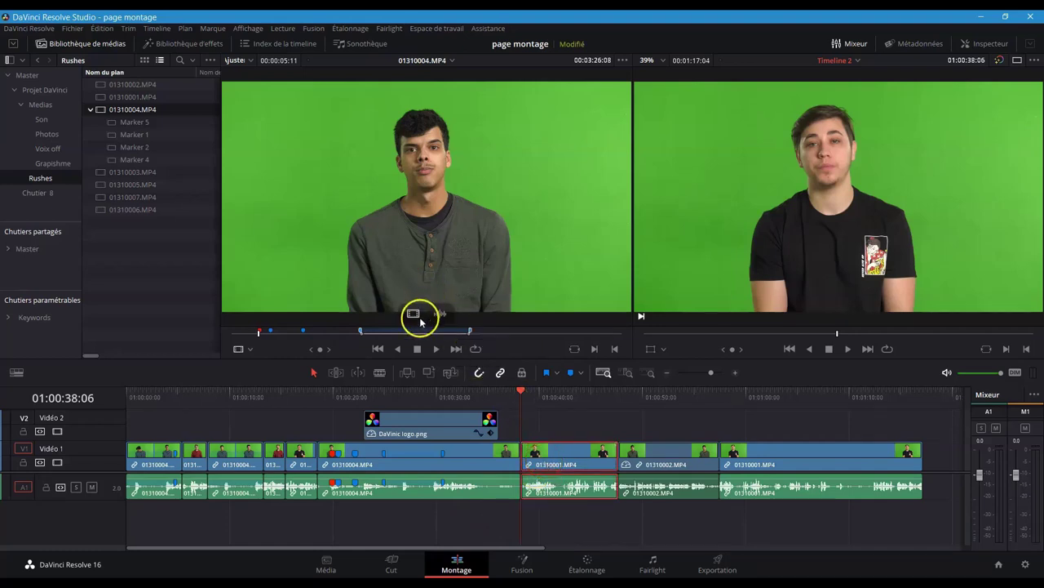
click(451, 334)
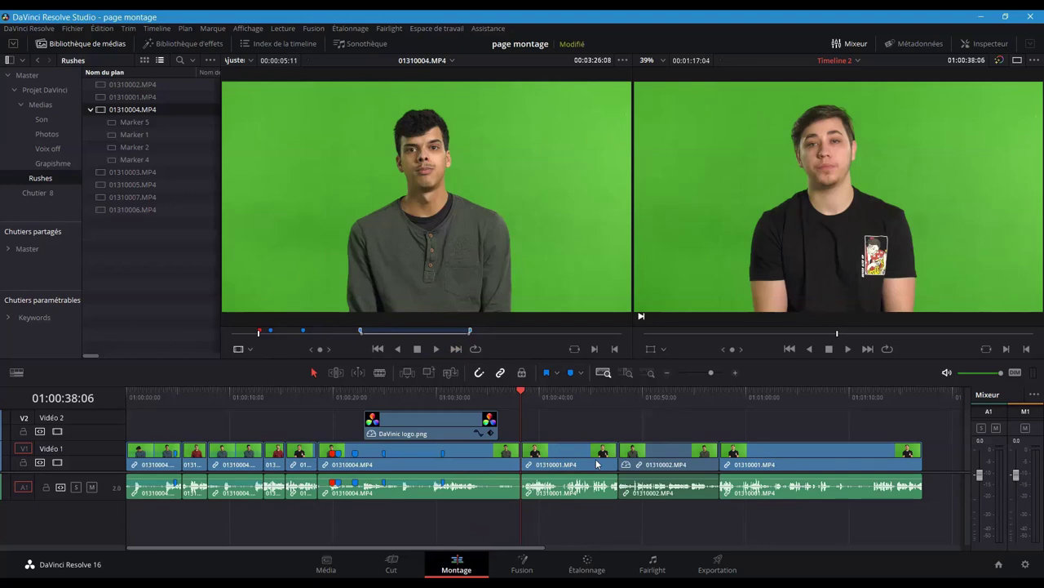
Overwrite the start of clip 01310001.MP4 at 01:00:38:06 with the marked source section, and undo the overwrite
key(F10)
click(596, 464)
click(596, 463)
click(567, 463)
click(579, 463)
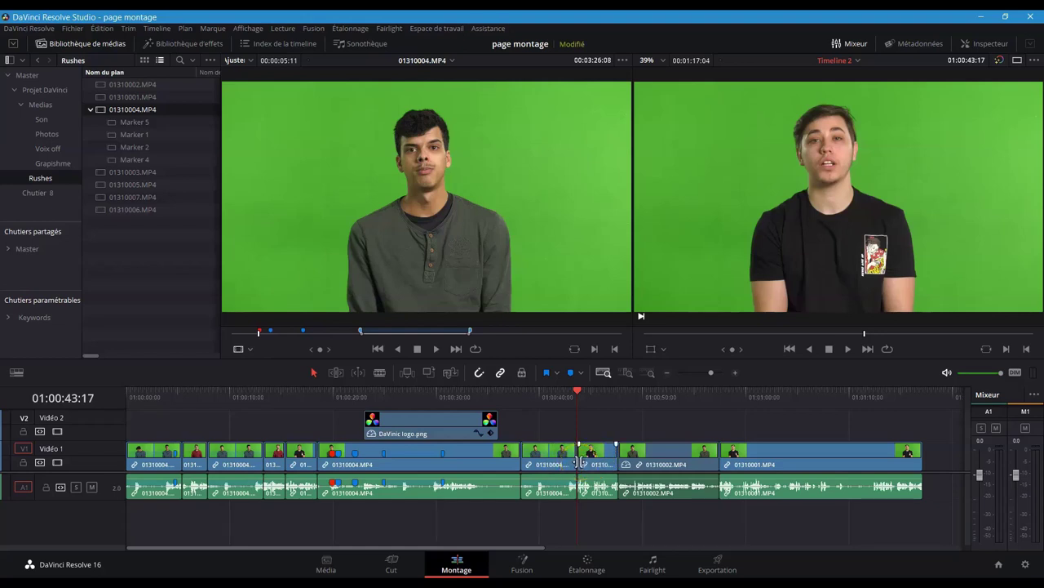
key(ctrl+z)
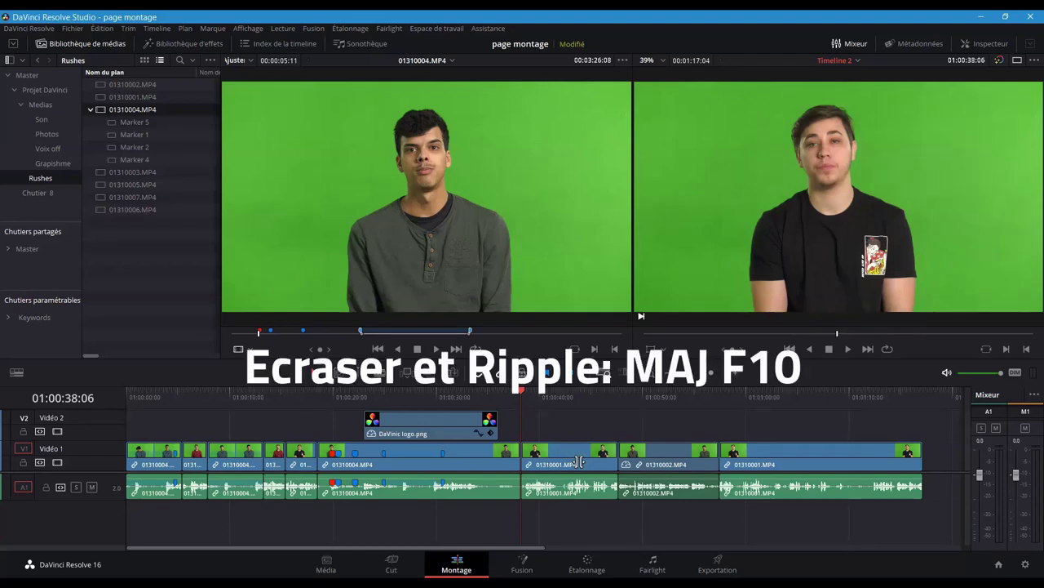
Replace the whole clip 01310001.MP4 at 01:00:38:06 with the marked source section using Ripple Overwrite, and undo it
key(shift+F10)
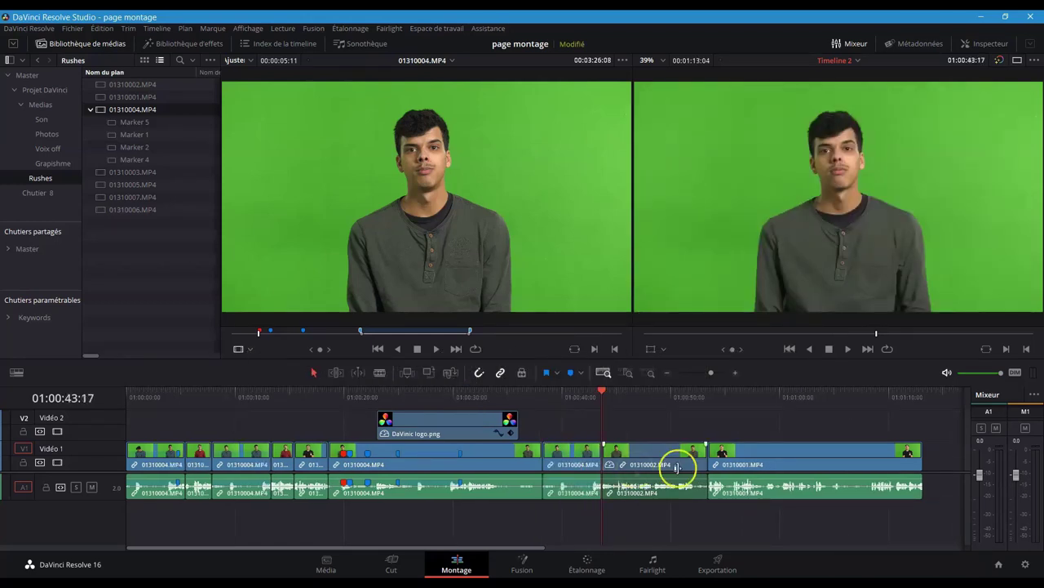
click(578, 465)
click(603, 458)
key(ctrl+z)
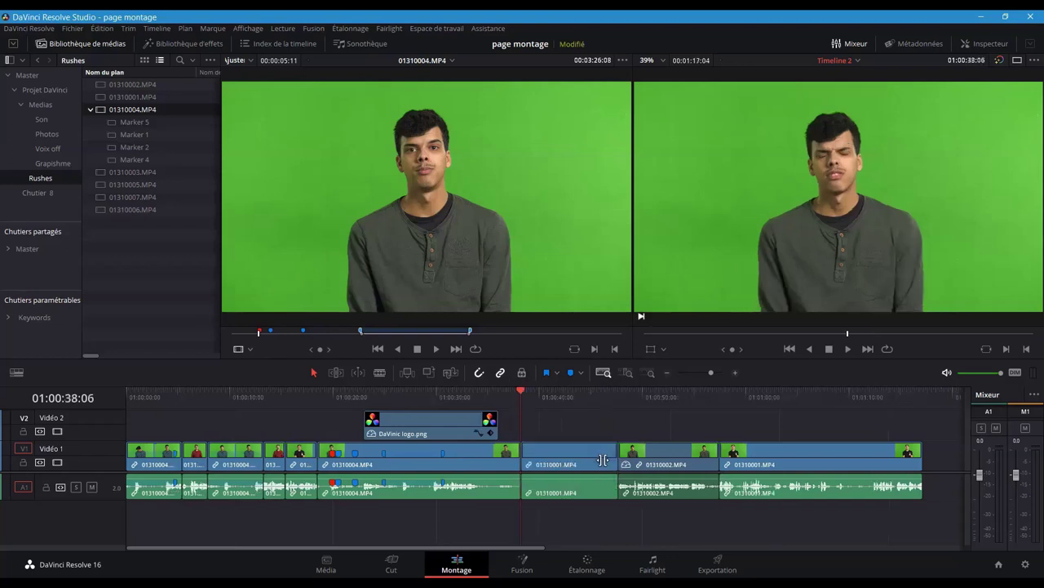
Extend the source out point to the clip's end for a 00:00:13:02 range and ripple overwrite clip 01310001.MP4 at 01:00:38:06
click(470, 334)
drag(470, 334, 621, 336)
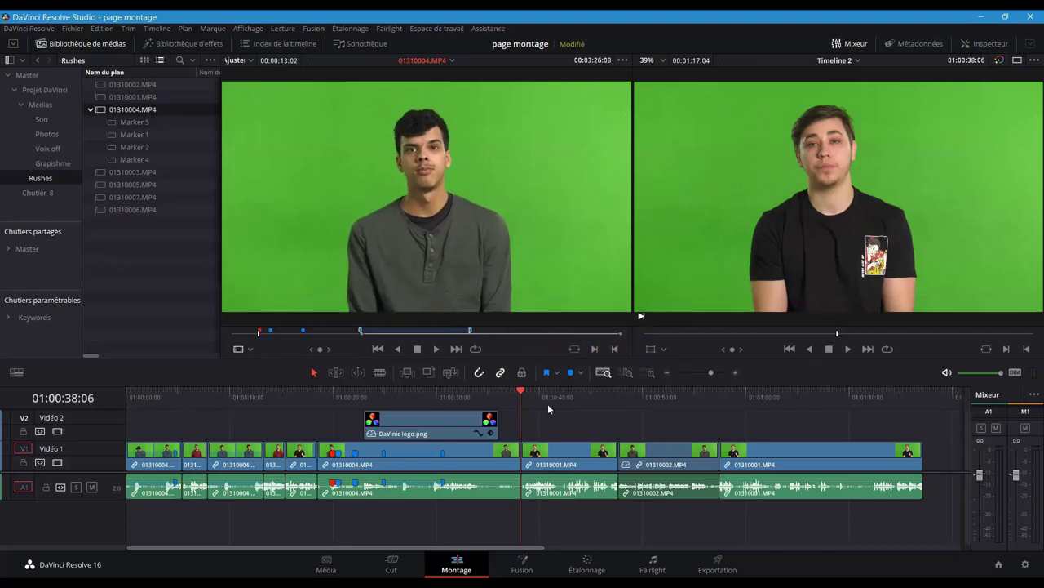
key(ctrl+z)
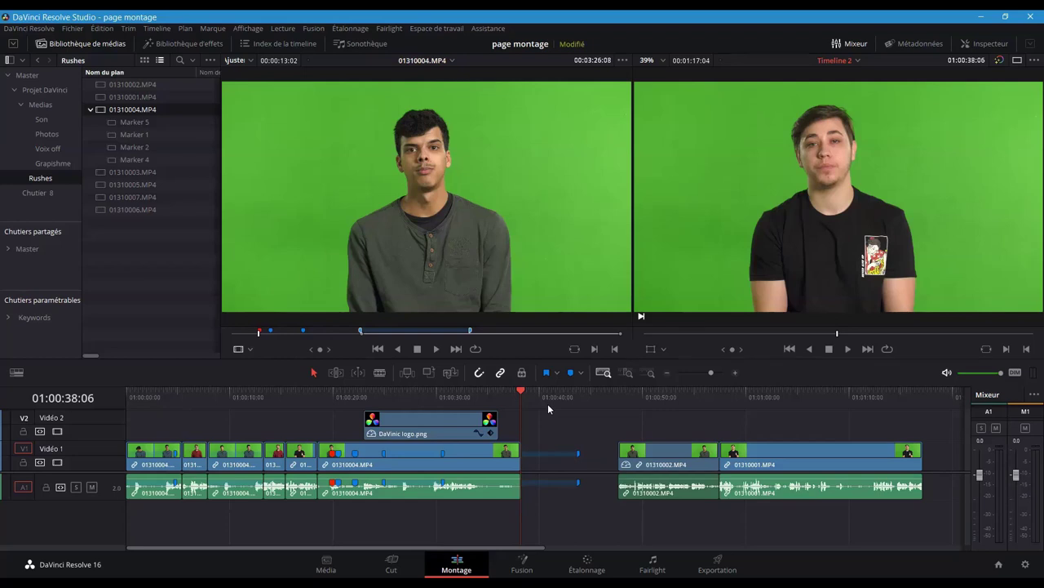
key(shift+F10)
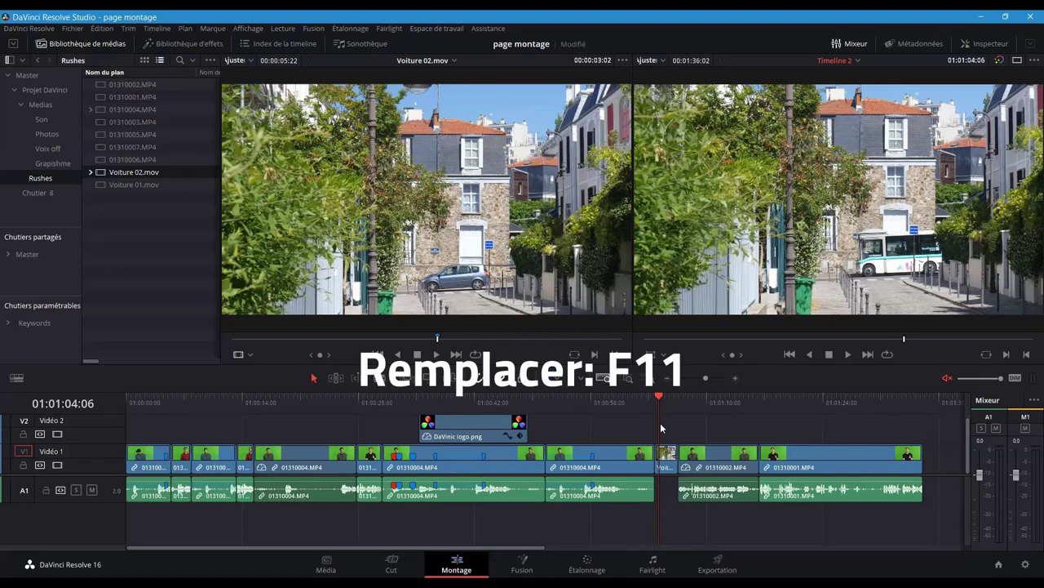
Play the short Voiture clip on Video 1 and stop the playhead at 01:01:05:11
click(668, 465)
key(space)
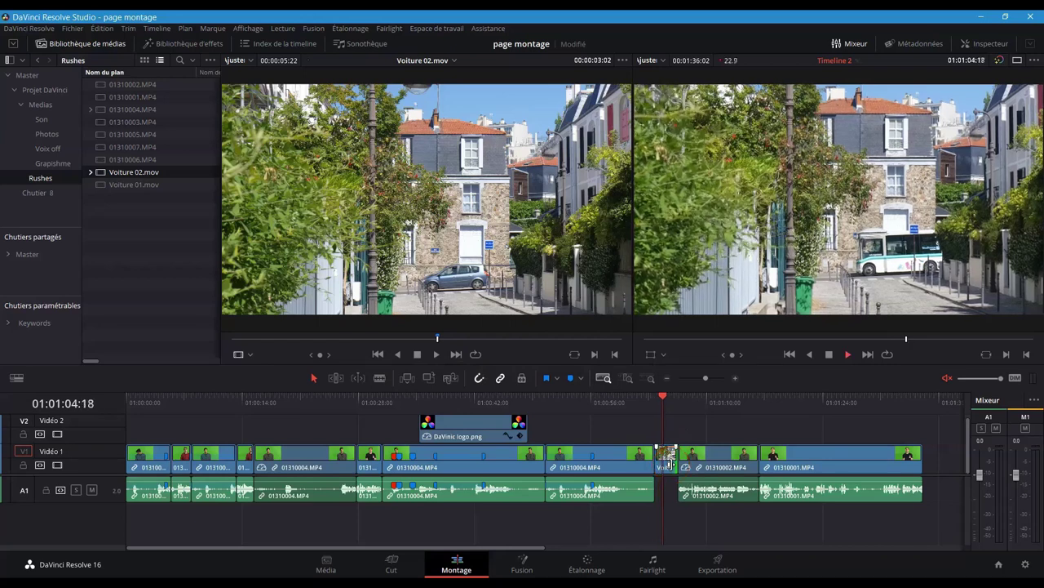
key(space)
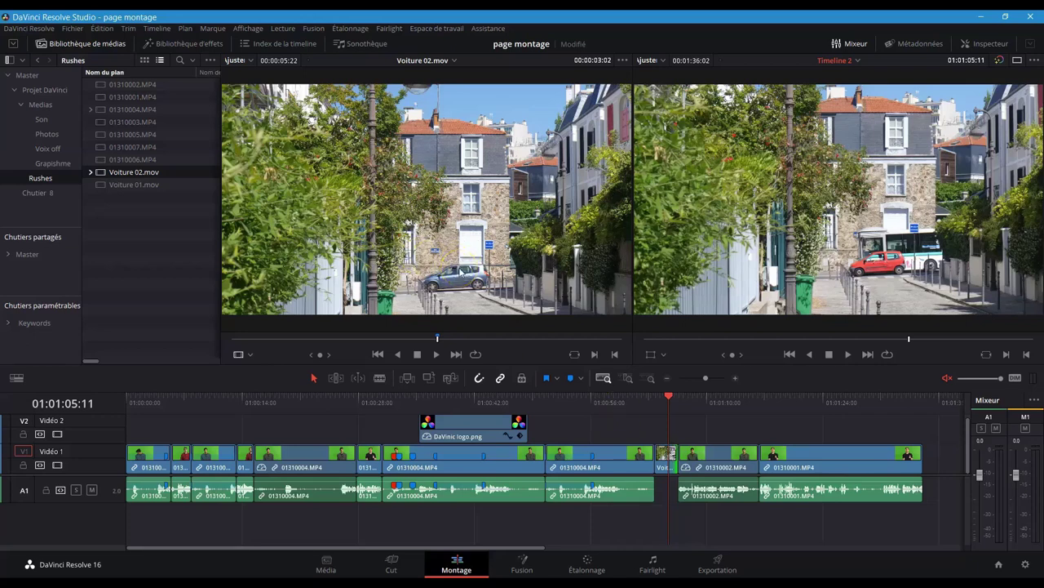
click(668, 462)
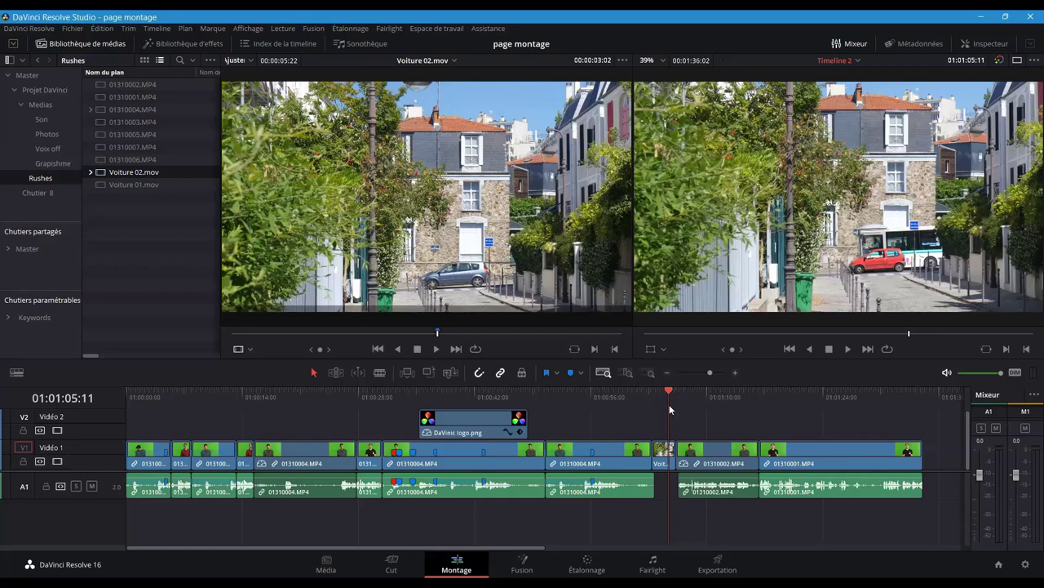
Mark the short Voiture clip as the timeline range, clear the marks, and place the playhead at 01:01:05:03
key(x)
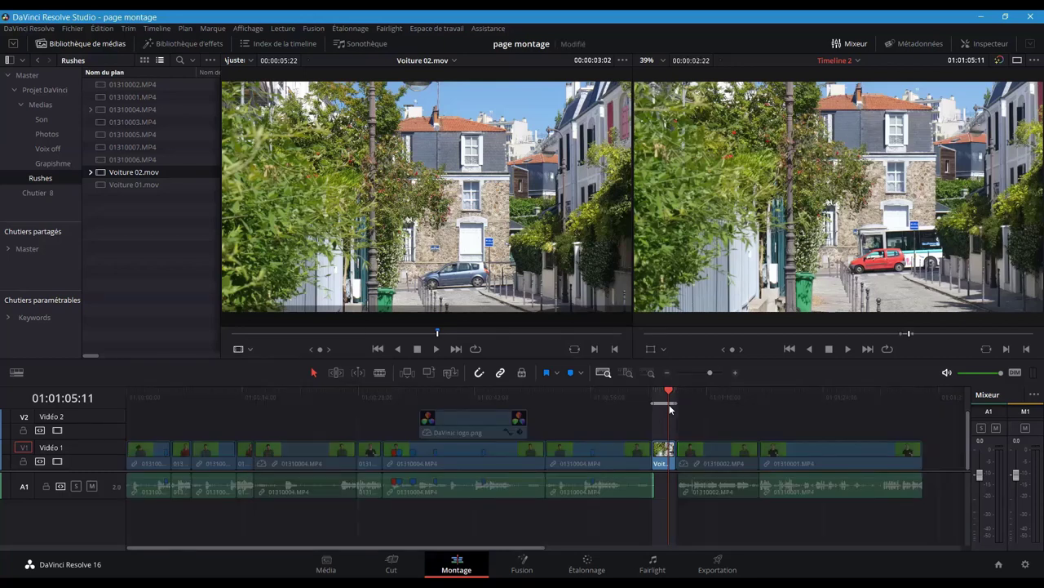
key(alt+x)
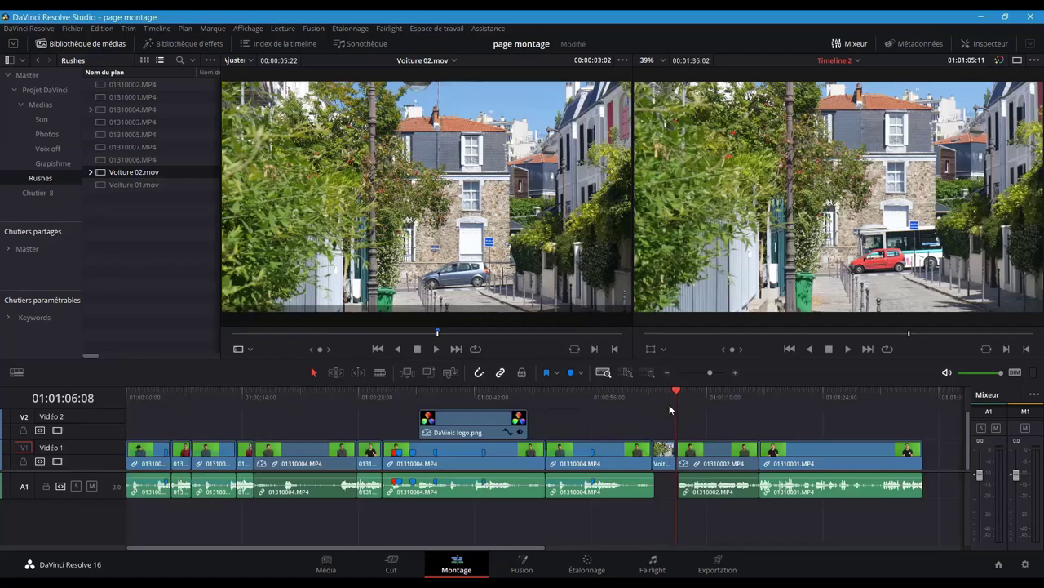
click(666, 407)
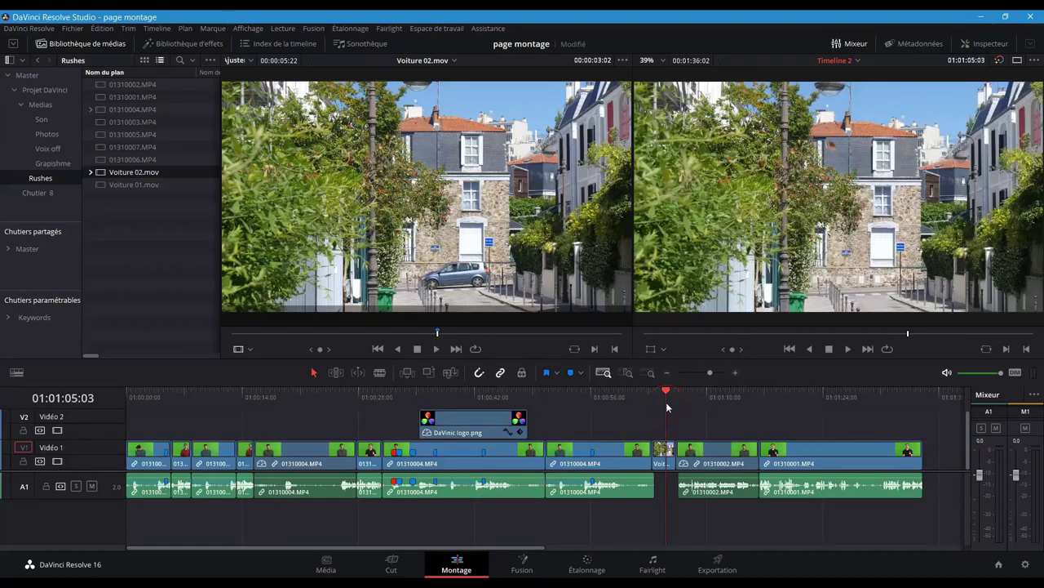
Try slipping the content of the short Voiture clip on Video 1 in Trim Edit mode
click(722, 455)
key(b)
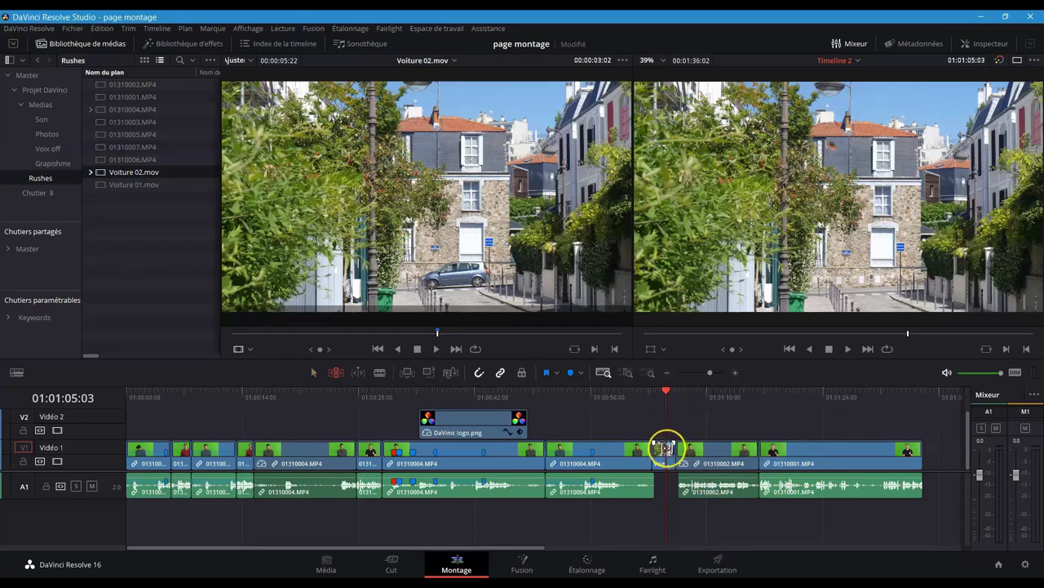
click(665, 447)
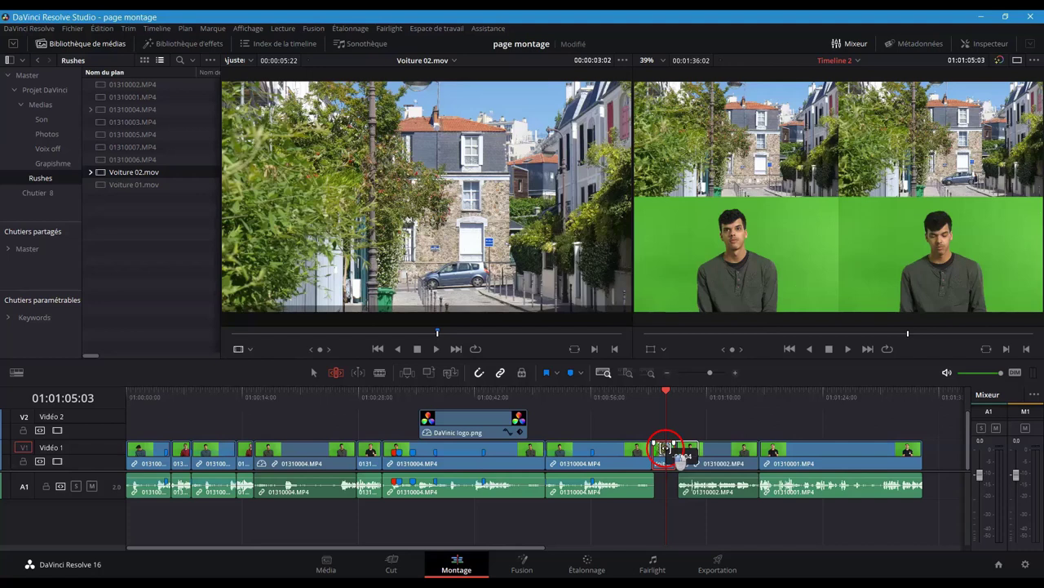
drag(666, 448, 666, 451)
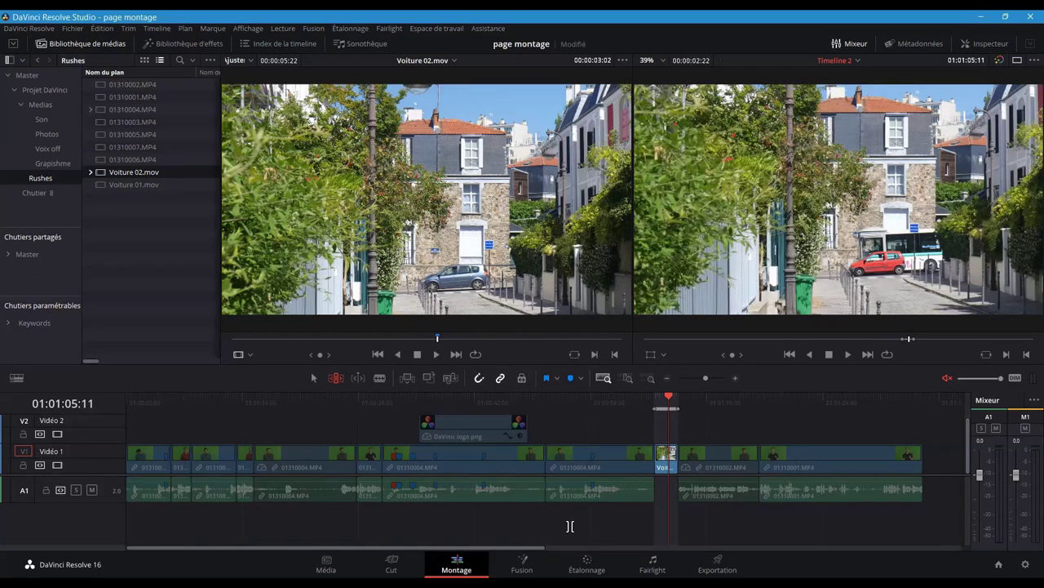
Clear the timeline range, place the timeline playhead at 01:01:05:12, and park the Voiture 02.mov source on its marker frame at 00:00:03:02
click(569, 526)
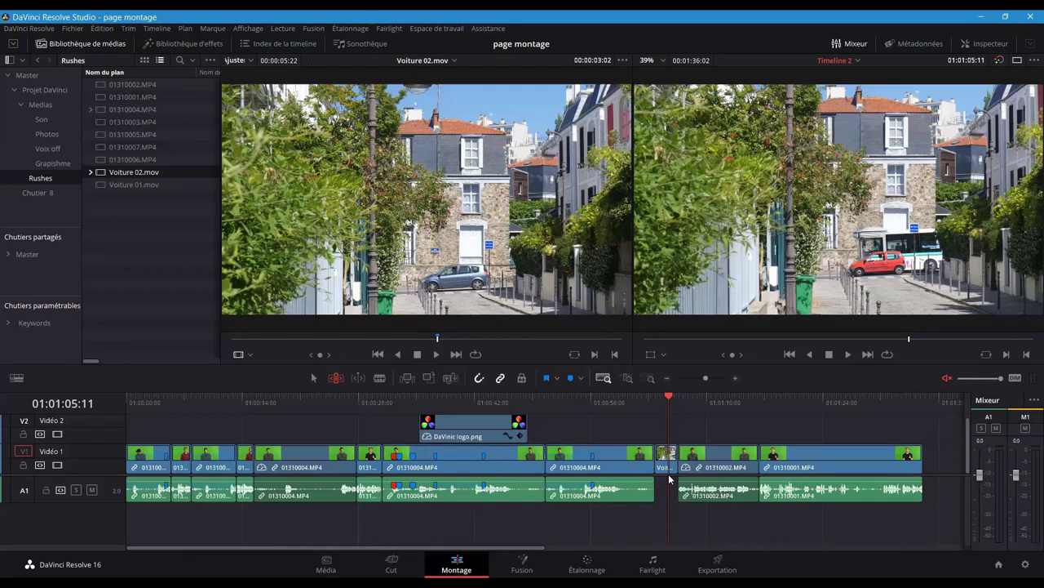
click(669, 429)
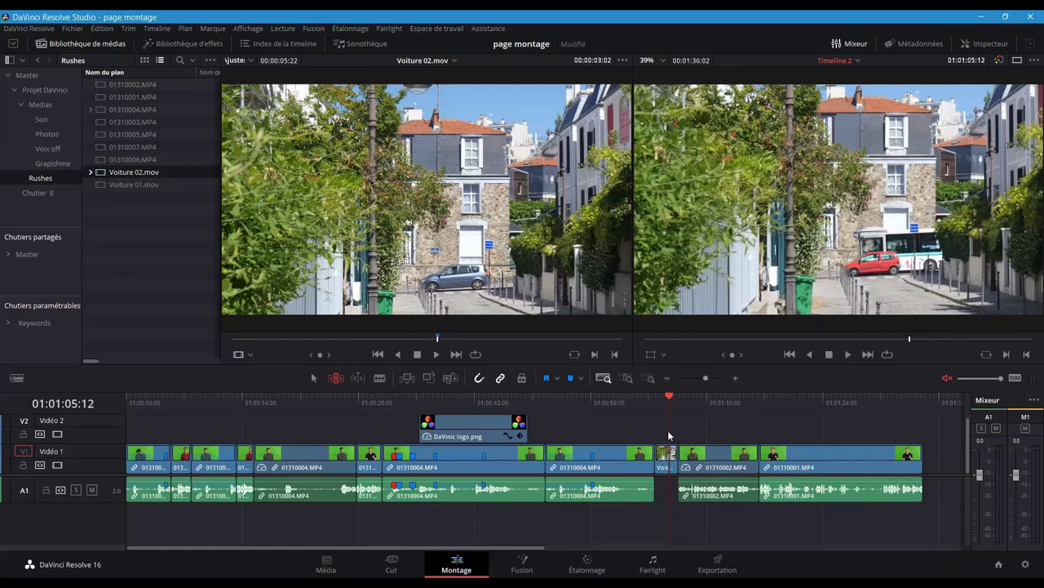
click(608, 377)
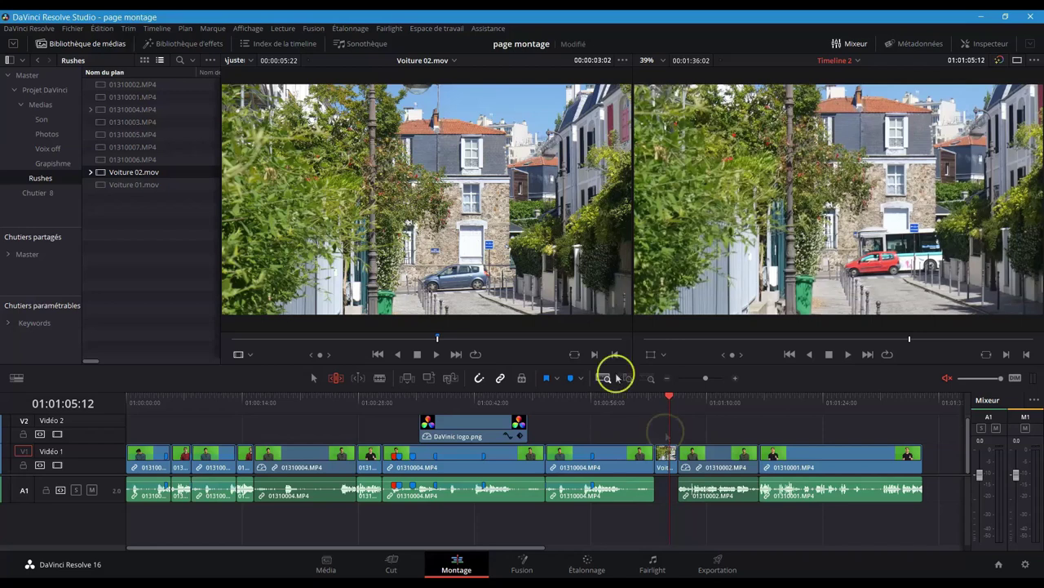
click(448, 207)
key(Left)
key(Left)
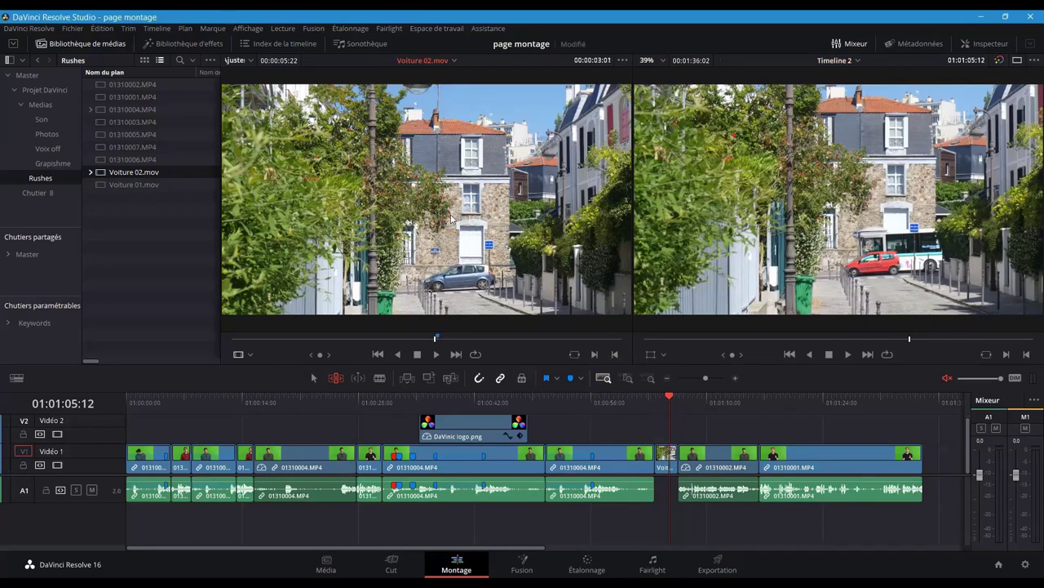
key(Right)
key(Right)
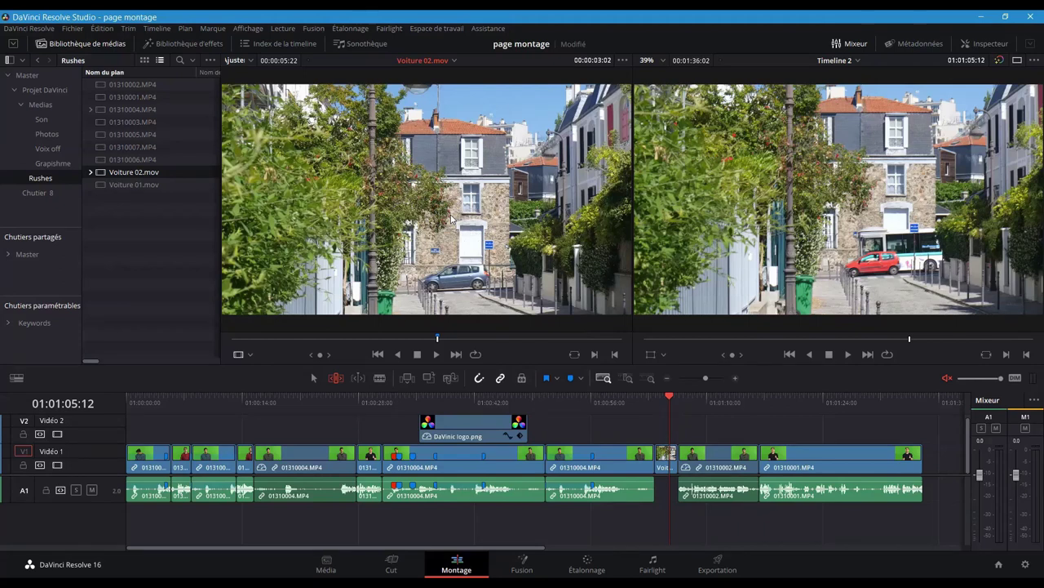
Replace the short Voiture clip with Voiture 02.mov, matching the frames at both playheads, and return to selection mode
click(451, 218)
click(681, 212)
drag(682, 213, 908, 171)
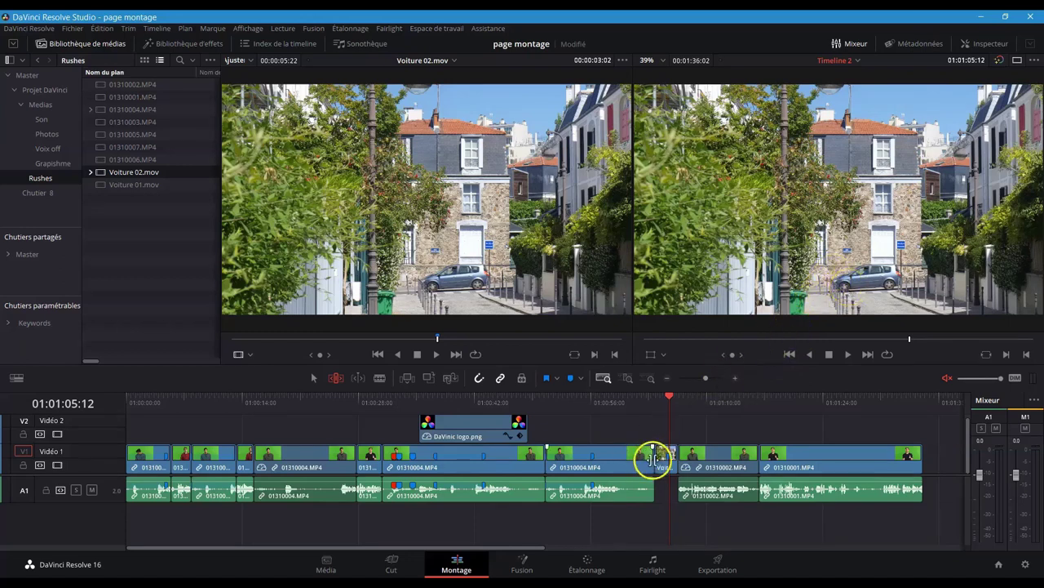
key(a)
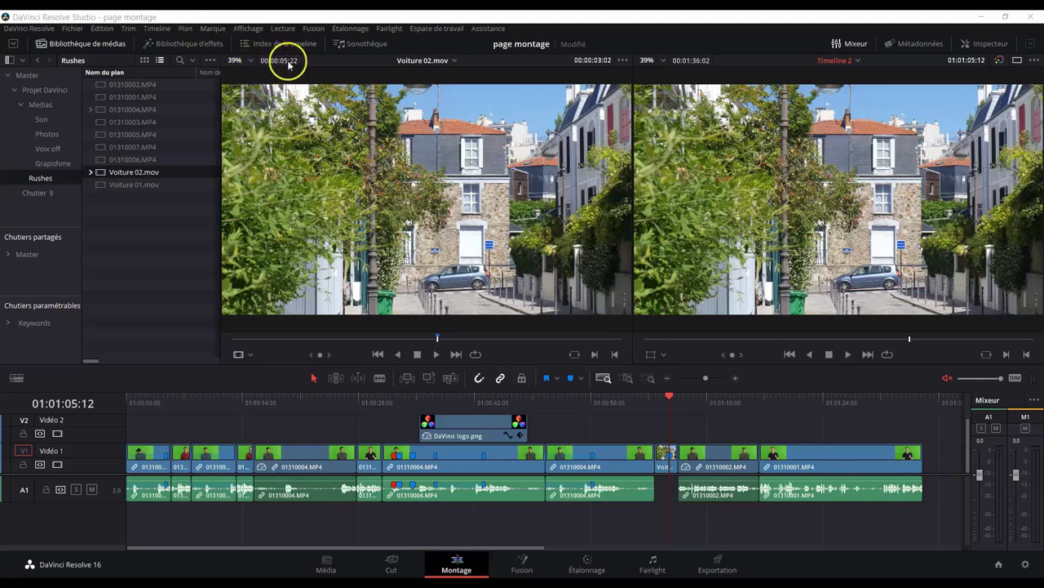
Move clip 01310001.MP4 and its audio about 10 seconds later to open a gap after clip 01310002.MP4
drag(790, 434, 829, 557)
drag(800, 462, 888, 472)
key(ctrl+minus)
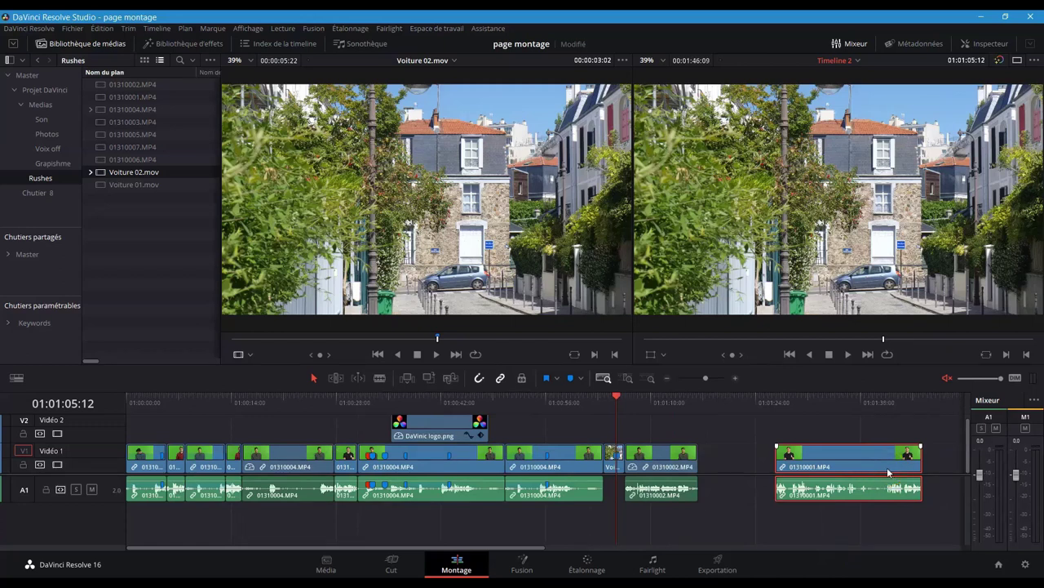
Fill the gap around 01:01:21:11 on Video 1 with Voiture 02.mov using Fit to Fill
click(737, 408)
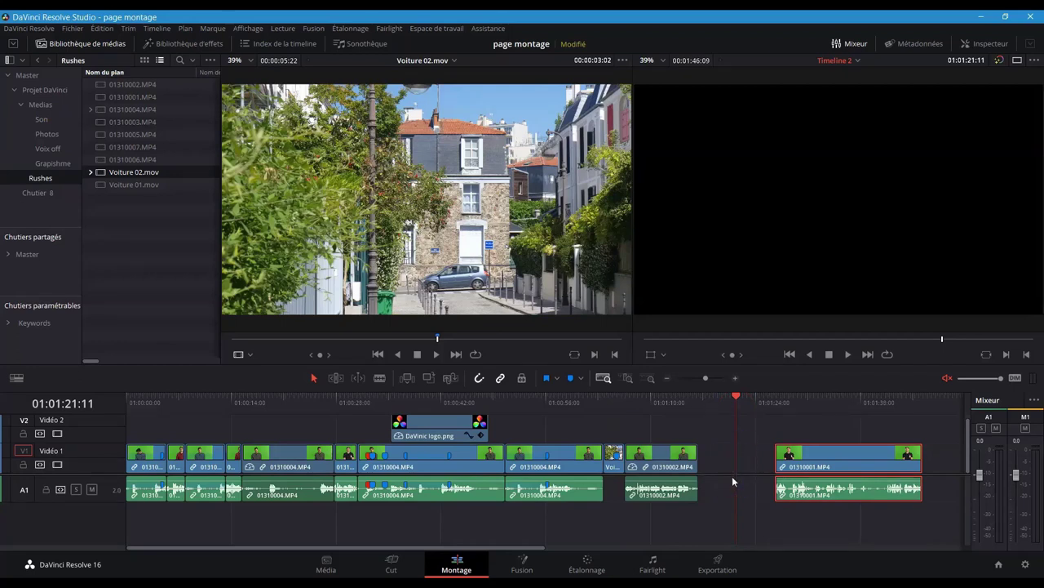
key(shift+F11)
Play the Voiture 02.mov clip that fills the gap from its start to check its speed
click(708, 472)
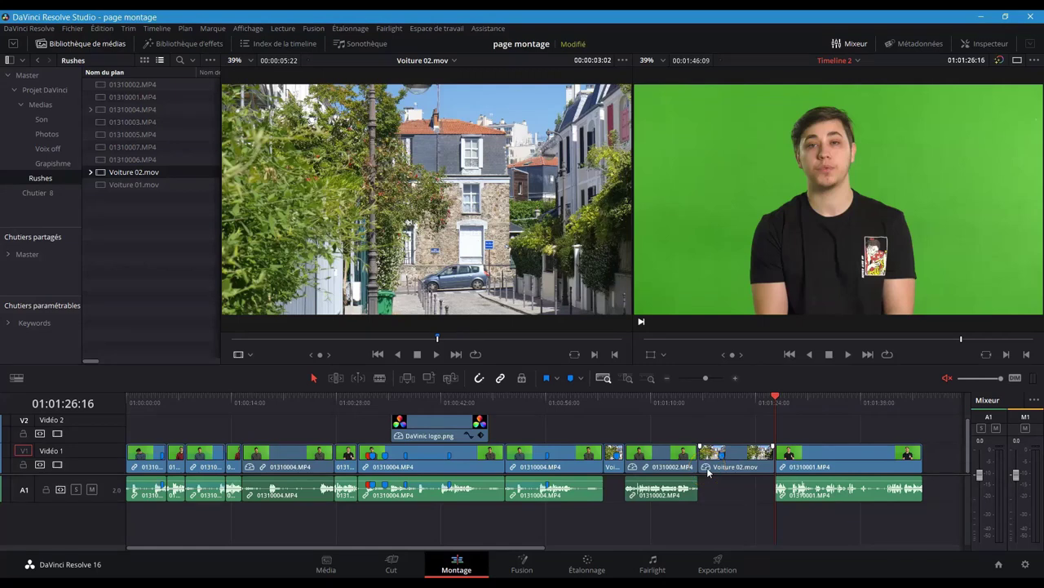
key(Up)
key(space)
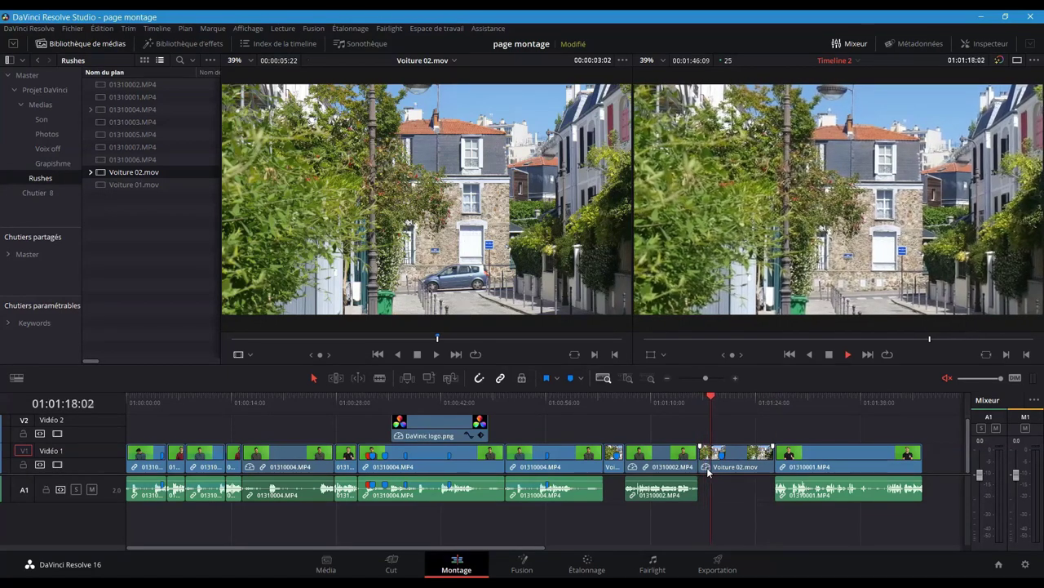